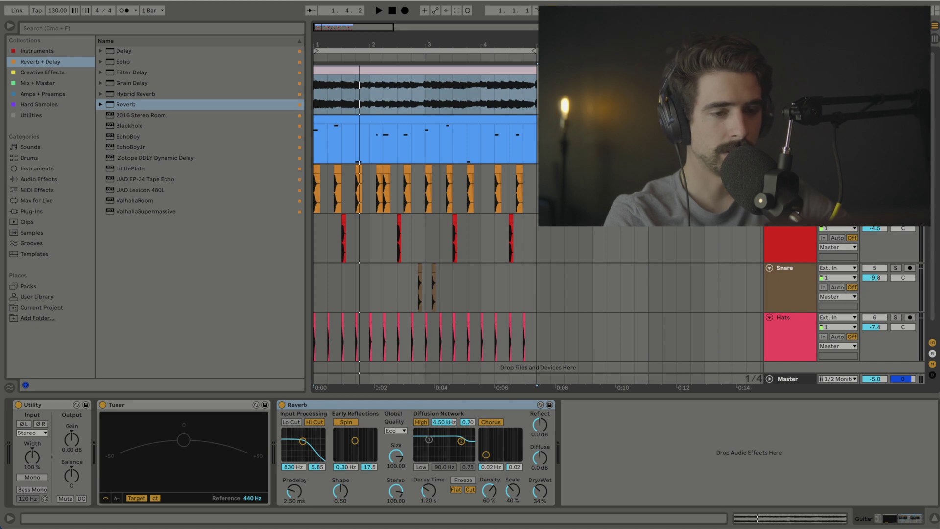
Step: Play and stop the song, then browse Audio Effects to Chorus-Ensemble under Pitch & Modulation
key("space")
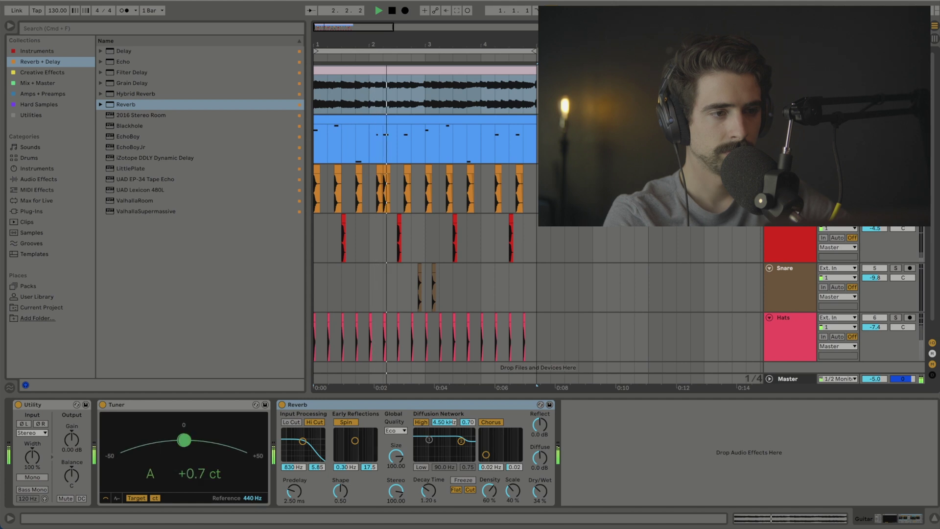
key("space")
left_click(33, 179)
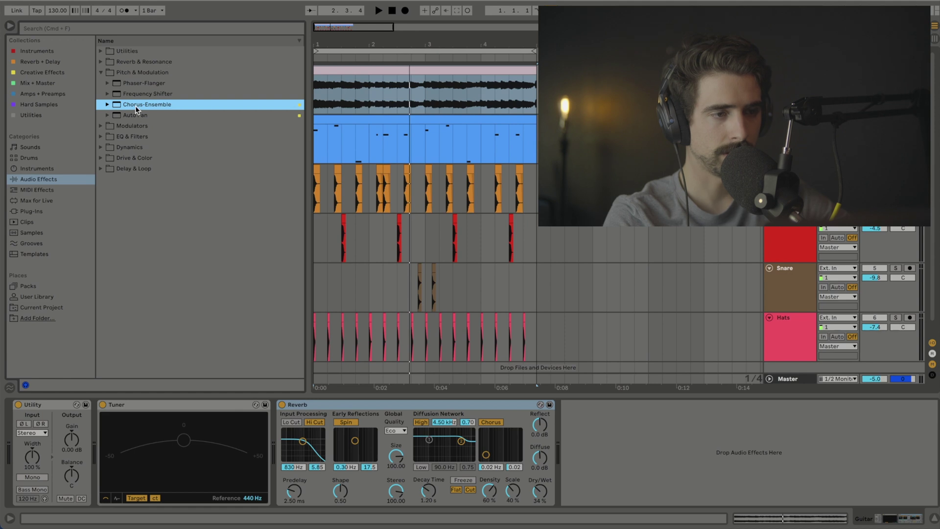
Step: Insert Chorus-Ensemble just before Reverb on the guitar track and switch it to Vibrato mode
left_click_drag(135, 106, 286, 441)
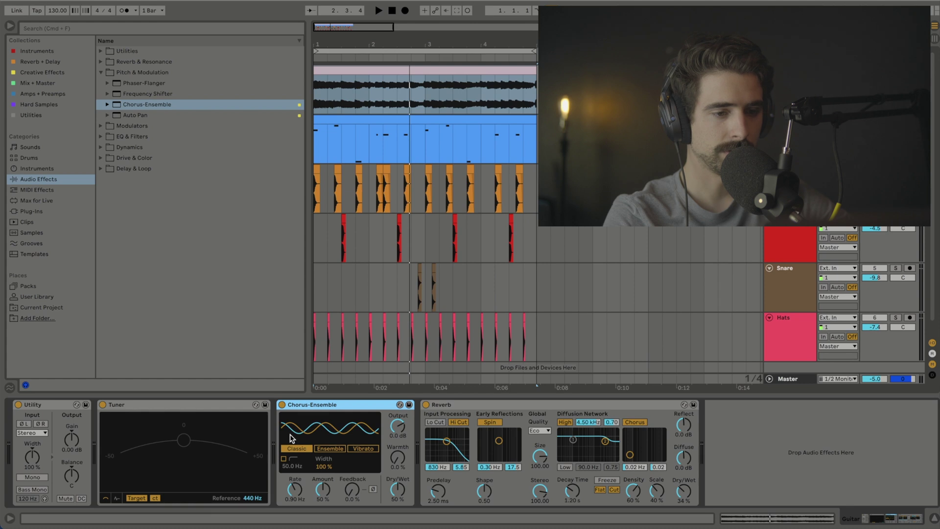
left_click(363, 450)
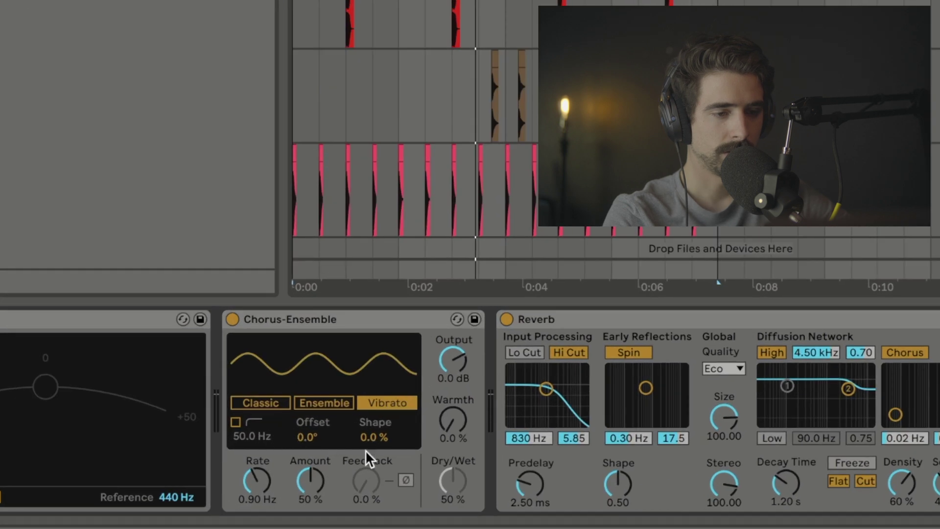
Step: Enable the chorus high-pass filter at about 207 Hz, audition it, and slow Rate to 0.23 Hz
left_click(236, 422)
left_click_drag(247, 436, 250, 426)
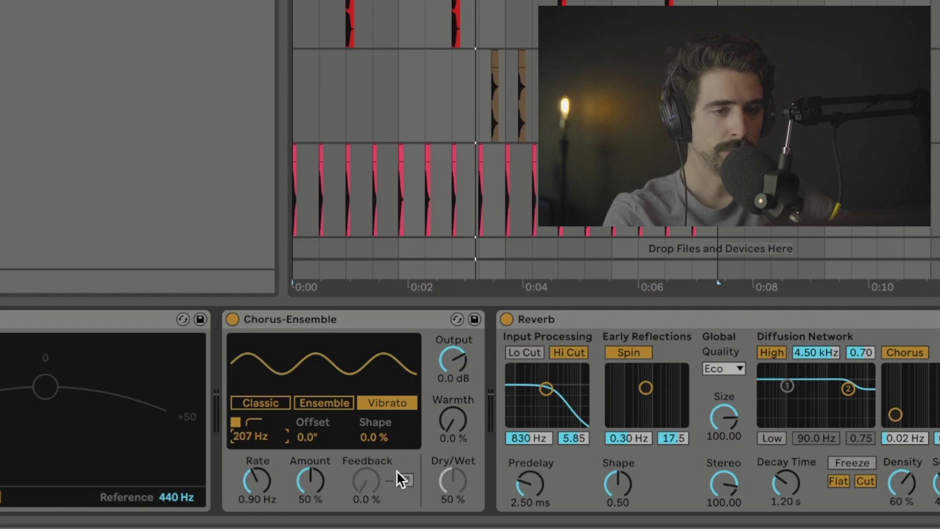
key("space")
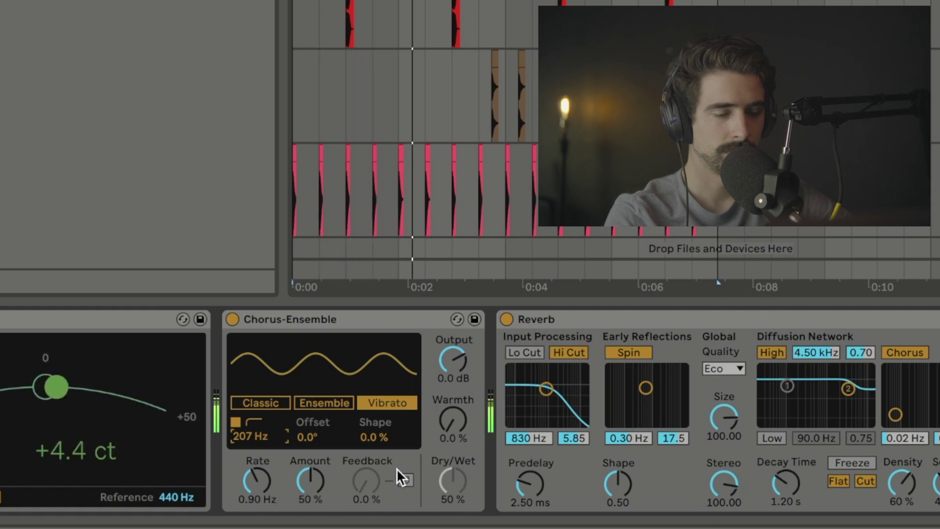
key("space")
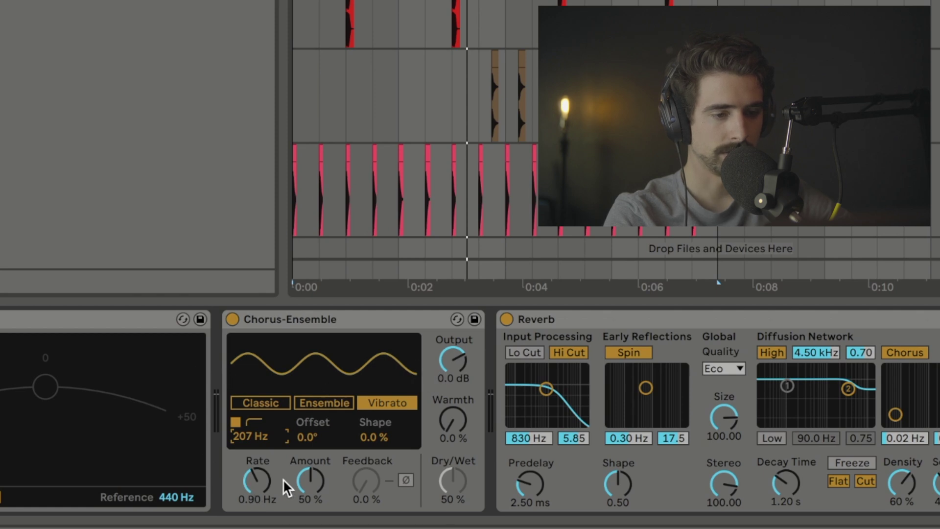
mouse_move(264, 481)
left_mouse_down()
mouse_move(265, 492)
mouse_move(264, 482)
left_mouse_up()
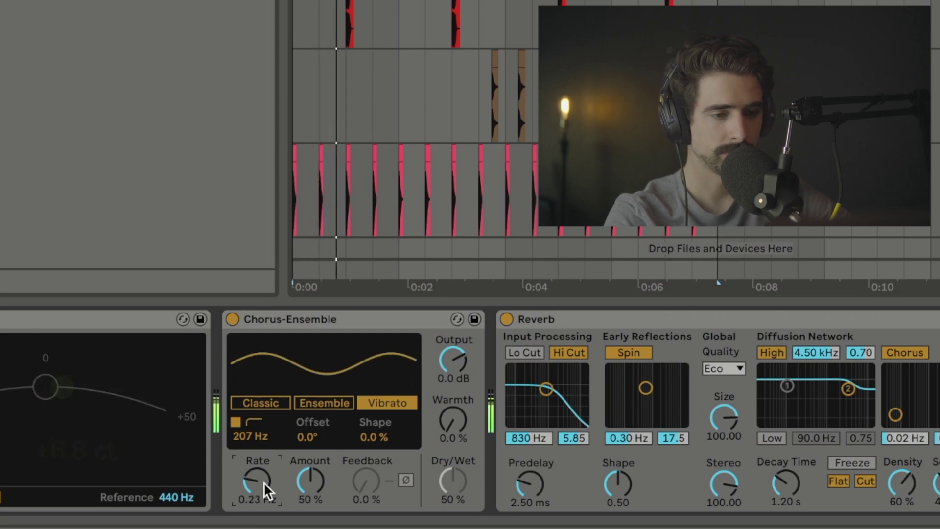
Step: Set the vibrato Rate to 0.33 Hz and lower Amount to 37% while playing
left_click_drag(263, 482, 311, 487)
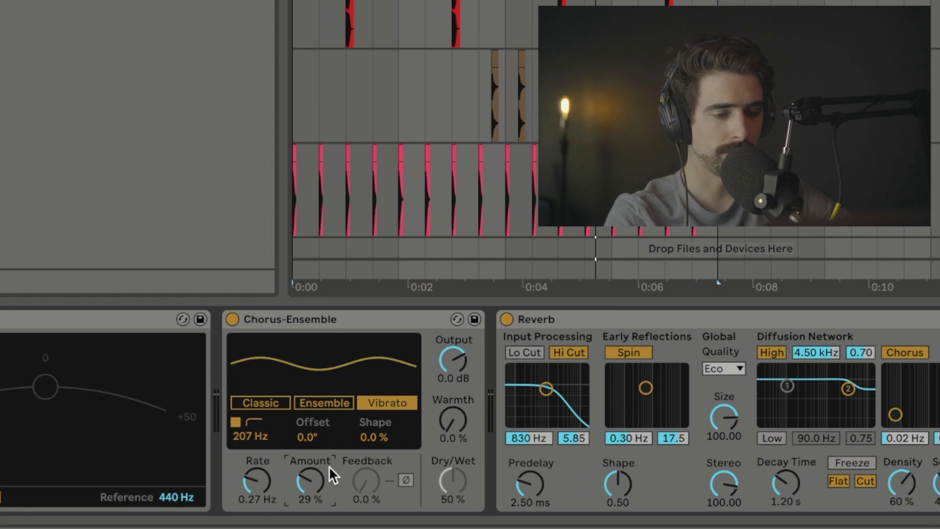
key("space")
left_click_drag(328, 466, 274, 461)
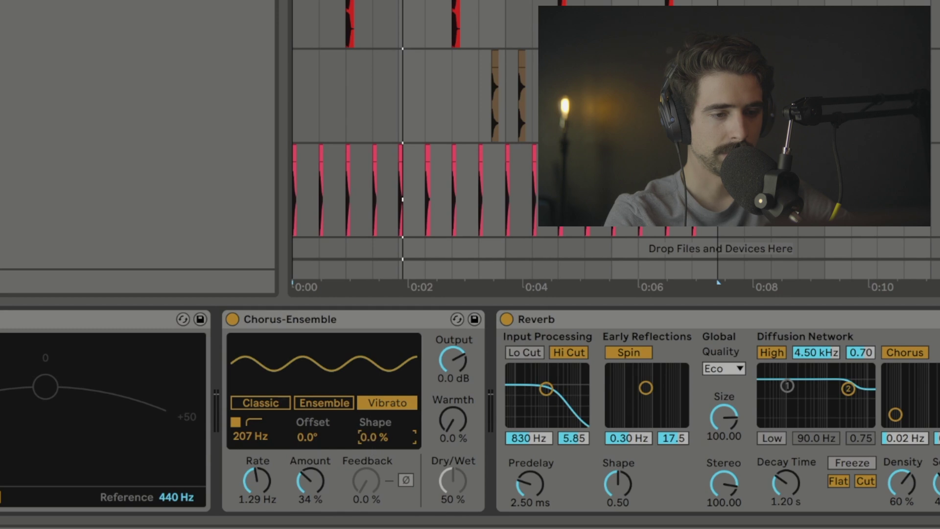
Step: Try a triangle shape at 100%, then reset Shape to 0% sine
left_click_drag(375, 437, 375, 388)
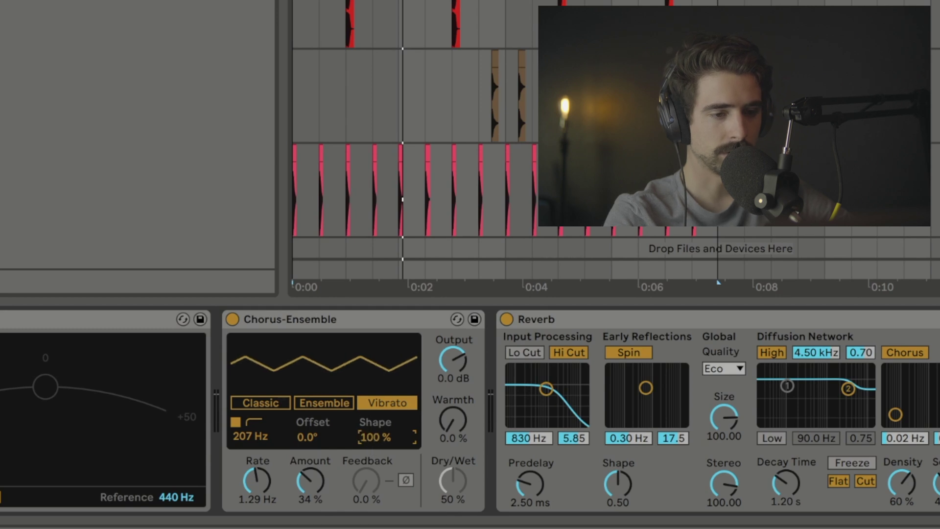
key("Delete")
left_click_drag(375, 437, 375, 439)
left_click(302, 434)
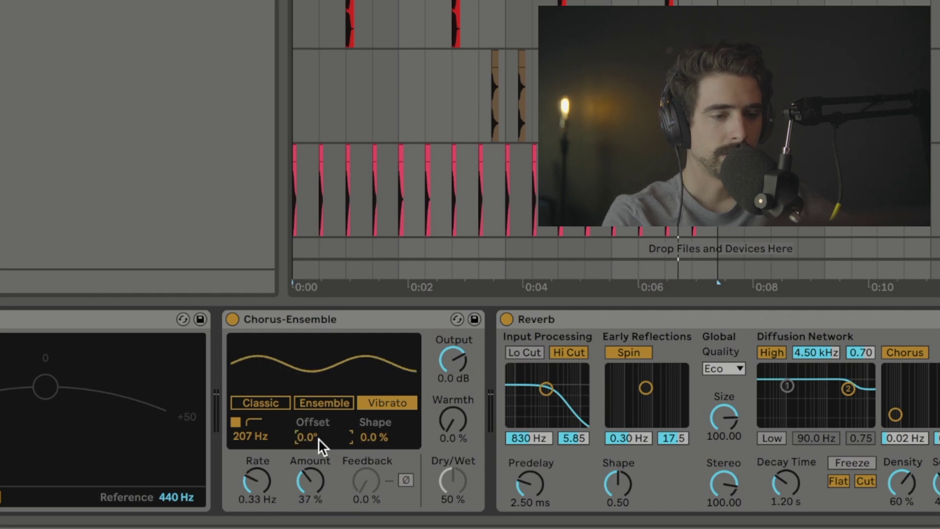
Step: Raise the vibrato Offset to 90° and play back to hear the phase-shifted waves
left_click_drag(318, 439, 318, 395)
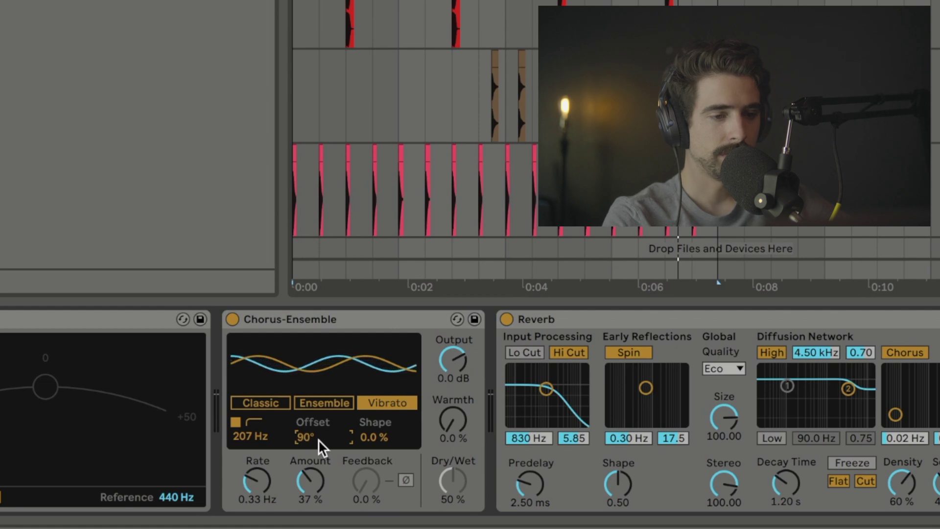
key("space")
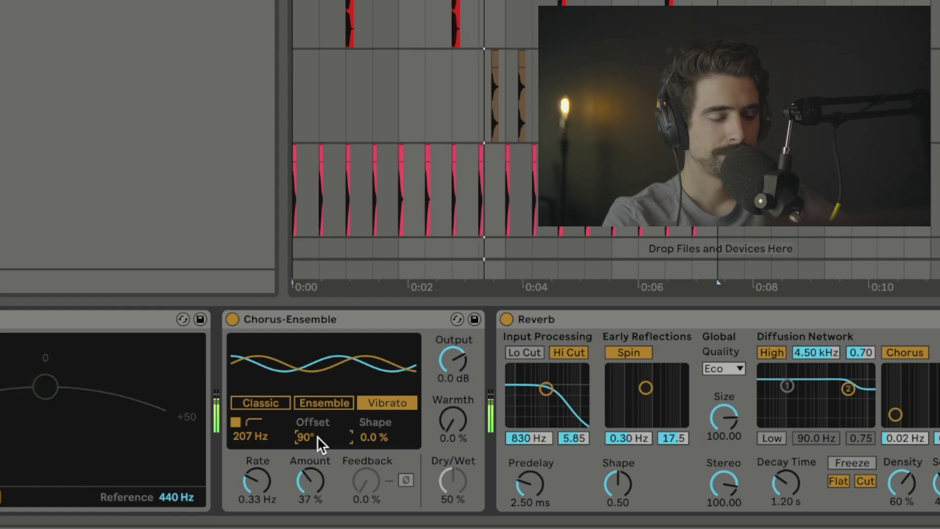
key("space")
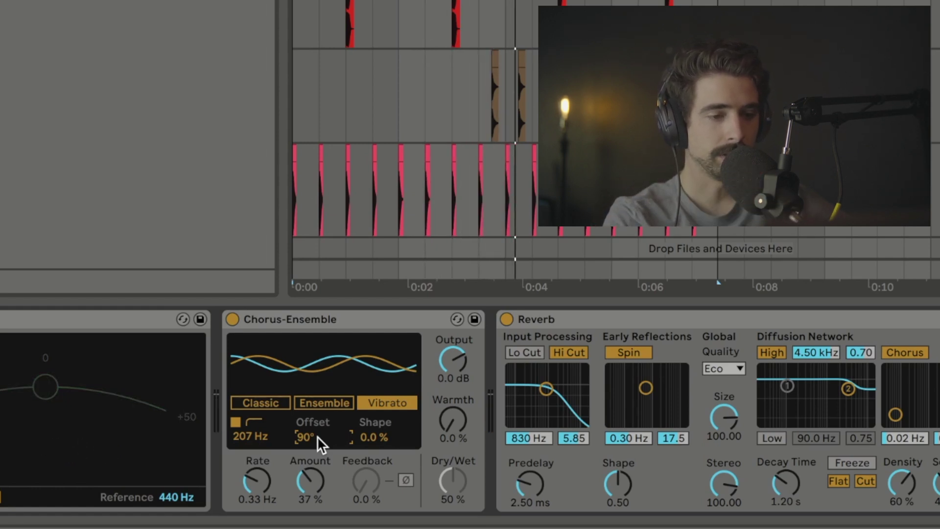
Step: Compare Classic and Vibrato modes by toggling between them, before and during playback
left_click(276, 402)
left_click(399, 404)
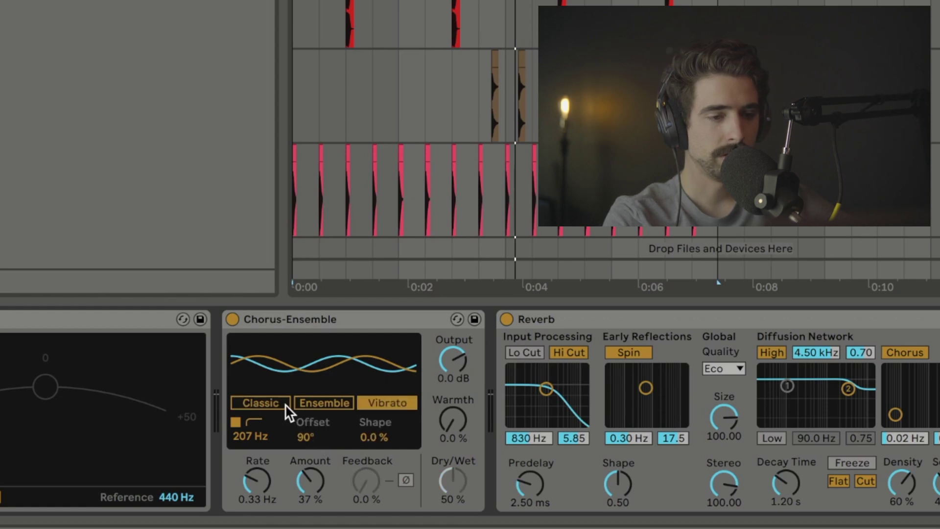
left_click(285, 404)
left_click(384, 399)
left_click(251, 401)
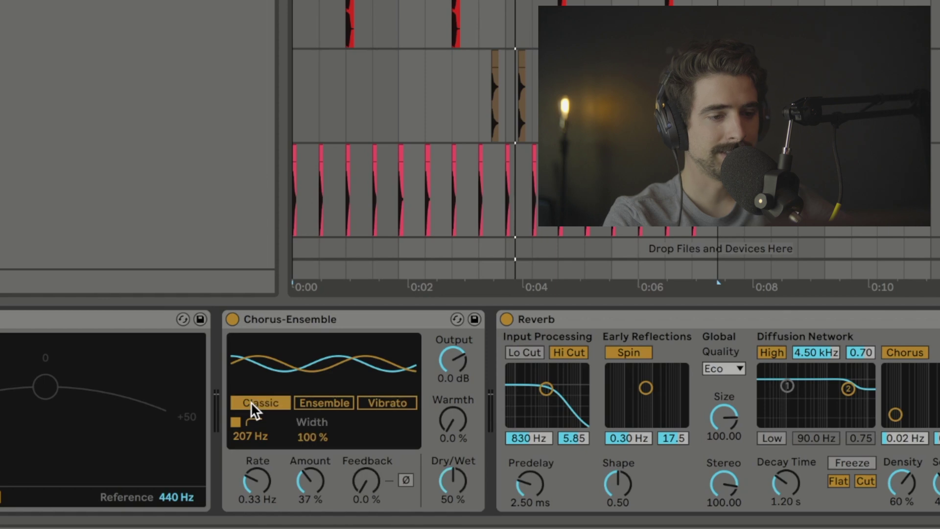
left_click(411, 404)
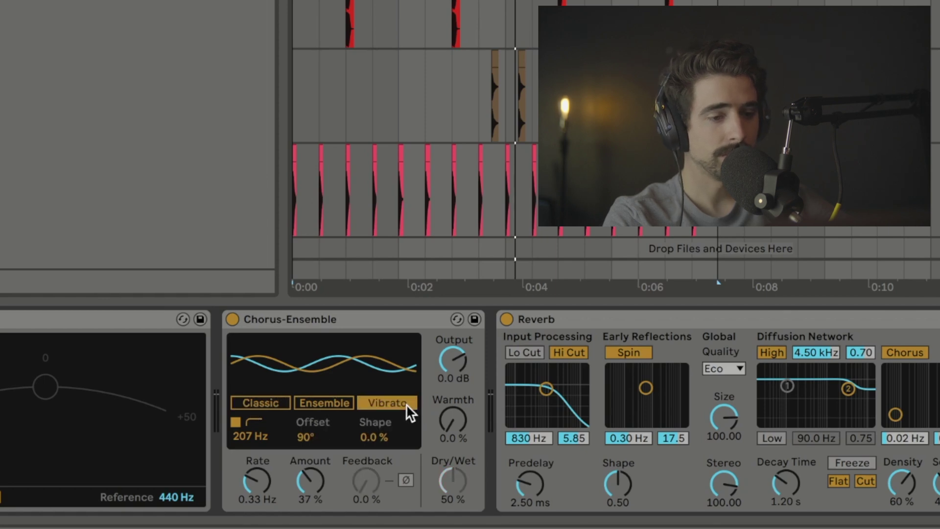
key("space")
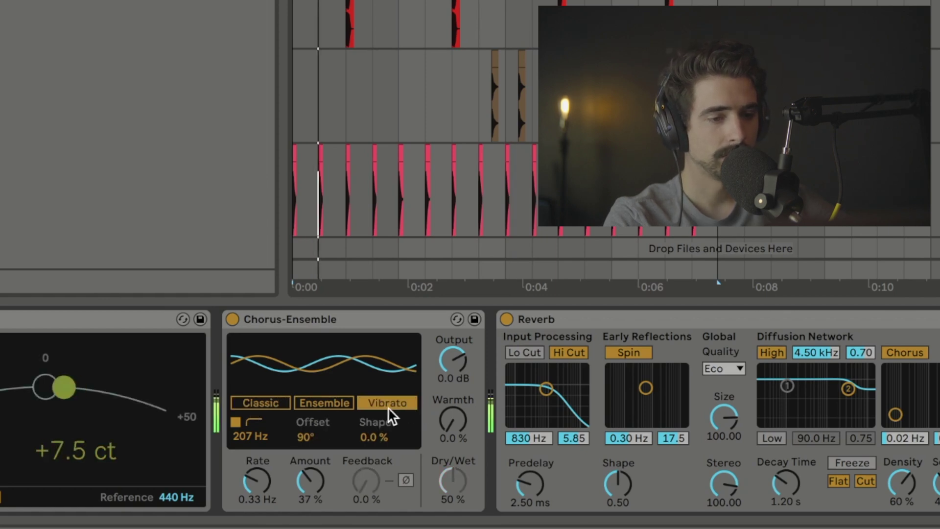
left_click(277, 404)
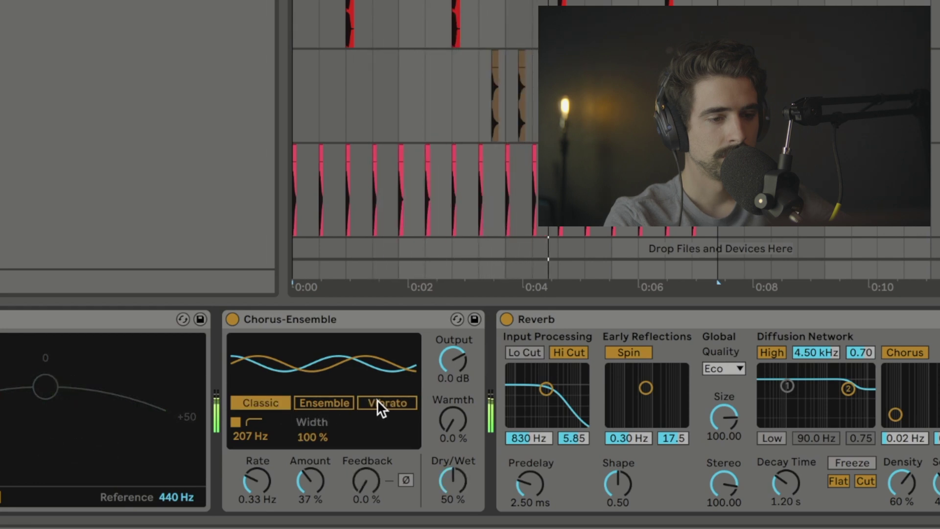
left_click(377, 400)
left_click(282, 400)
Step: Raise Dry/Wet to 100% and keep comparing modes, ending in Classic
left_click_drag(448, 482, 447, 457)
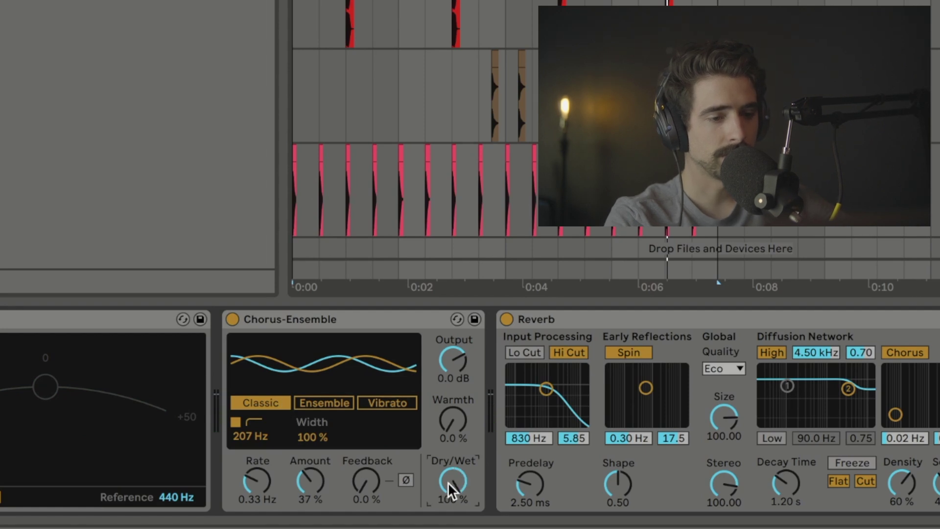
left_click(395, 404)
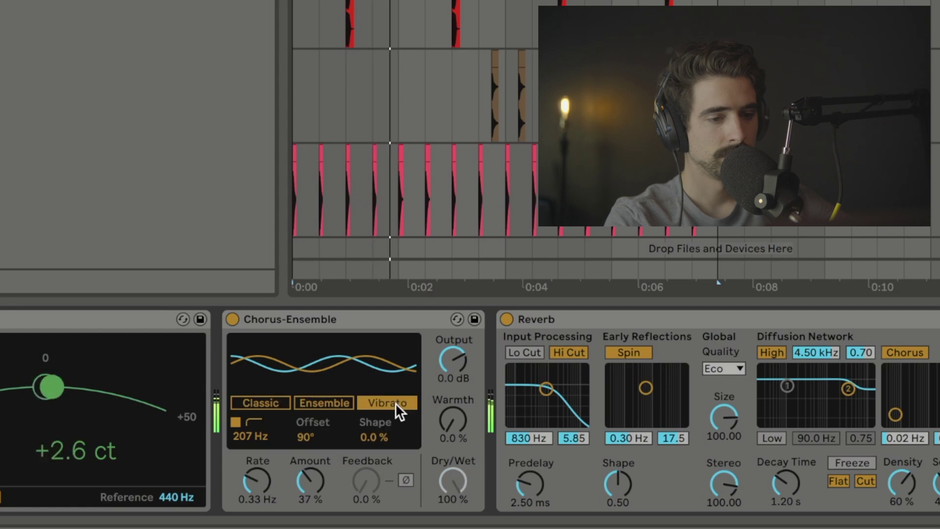
left_click(269, 402)
left_click(390, 396)
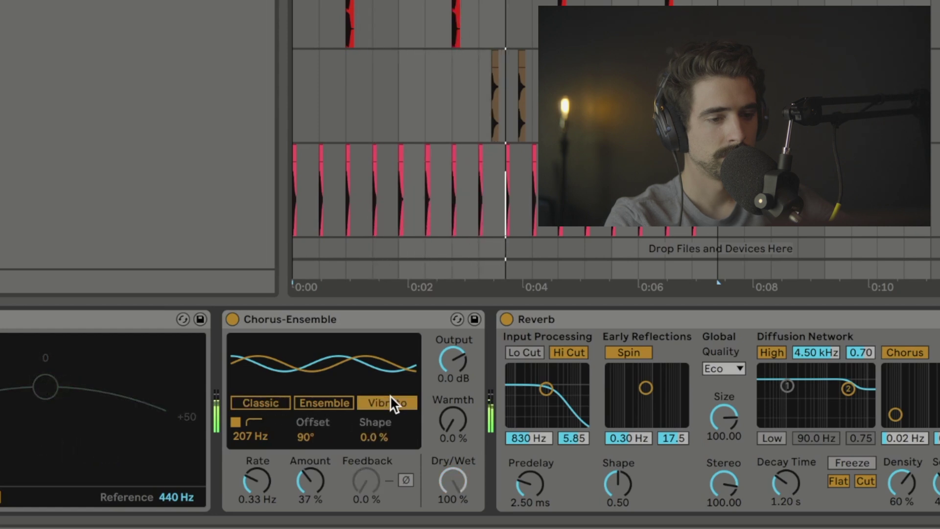
left_click(264, 403)
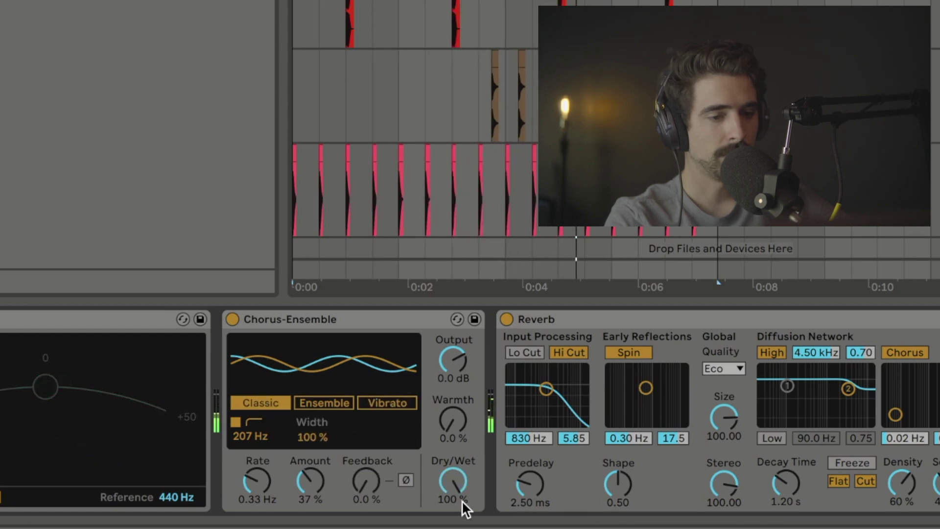
Step: Bring Dry/Wet back to 50% and raise the chorus Amount to 90%
left_click_drag(463, 500, 462, 528)
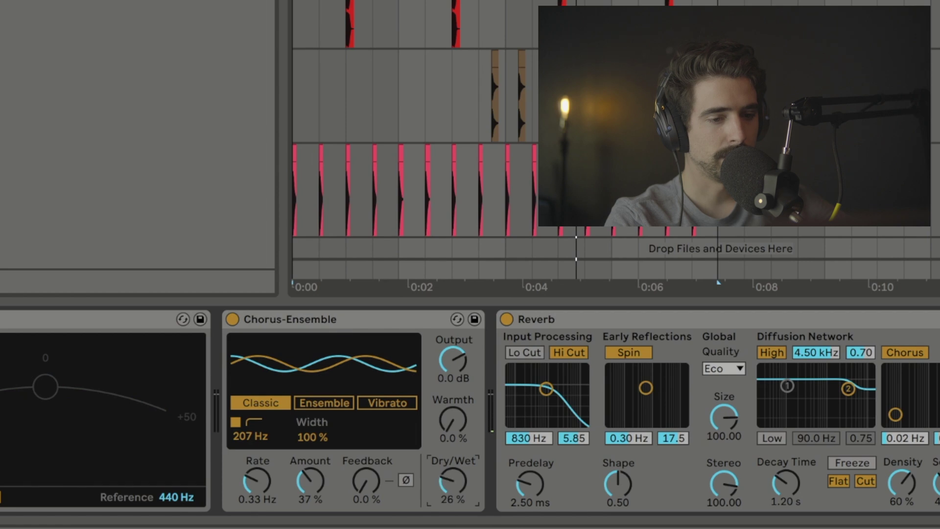
left_click_drag(458, 486, 432, 474)
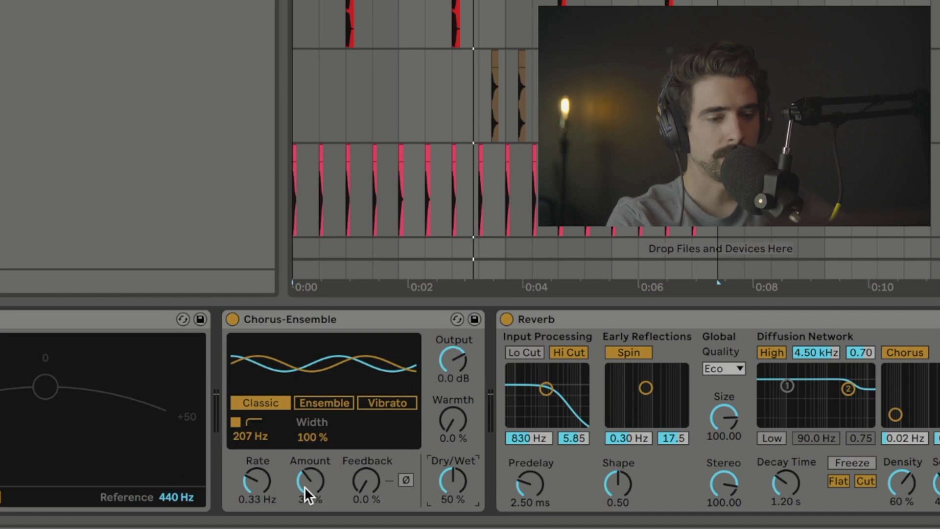
left_click_drag(307, 494, 257, 489)
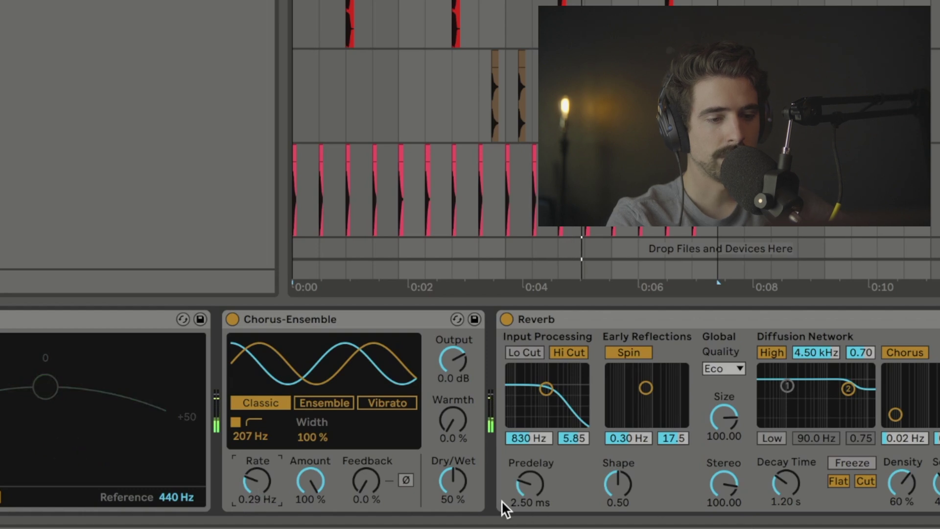
key("space")
mouse_move(456, 481)
left_mouse_down()
mouse_move(456, 463)
mouse_move(456, 492)
mouse_move(457, 481)
left_mouse_up()
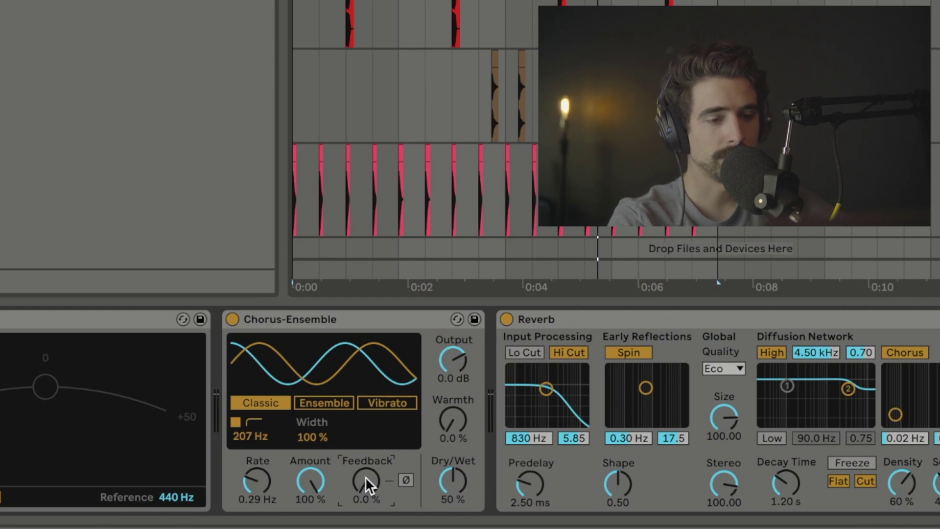
key("space")
left_click_drag(366, 477, 365, 380)
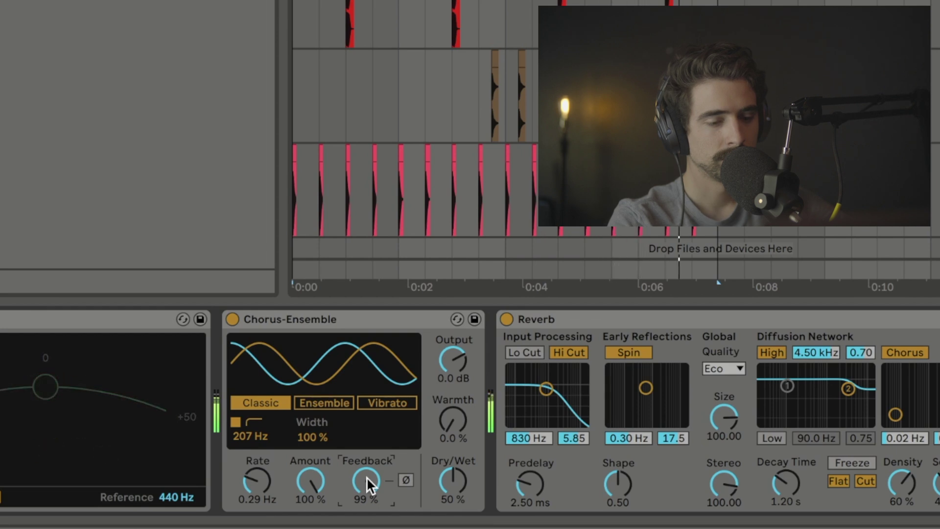
key("Delete")
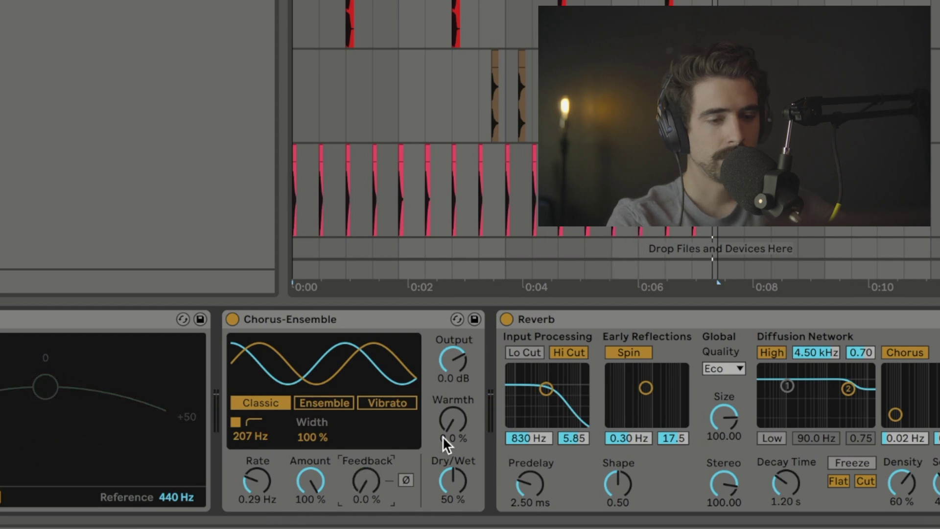
Step: Switch the chorus to Ensemble mode and play the track from the start
left_click(309, 399)
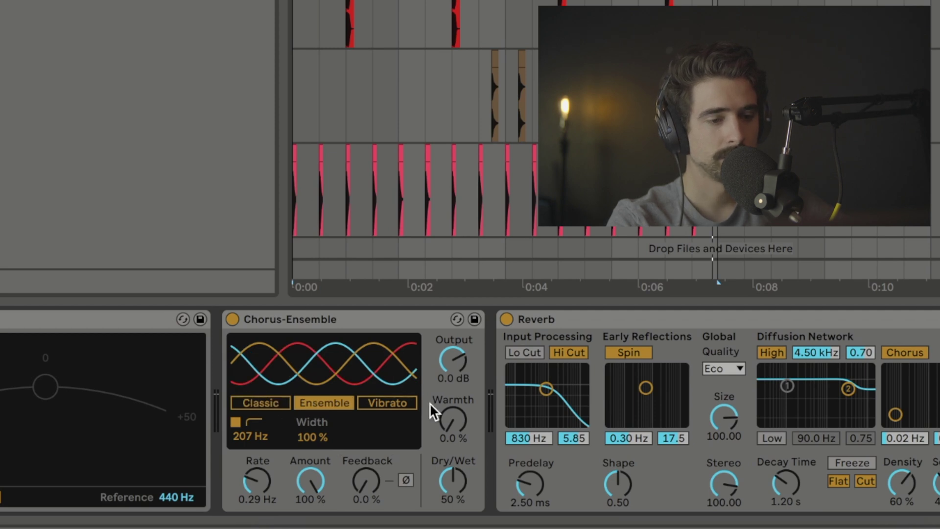
key("space")
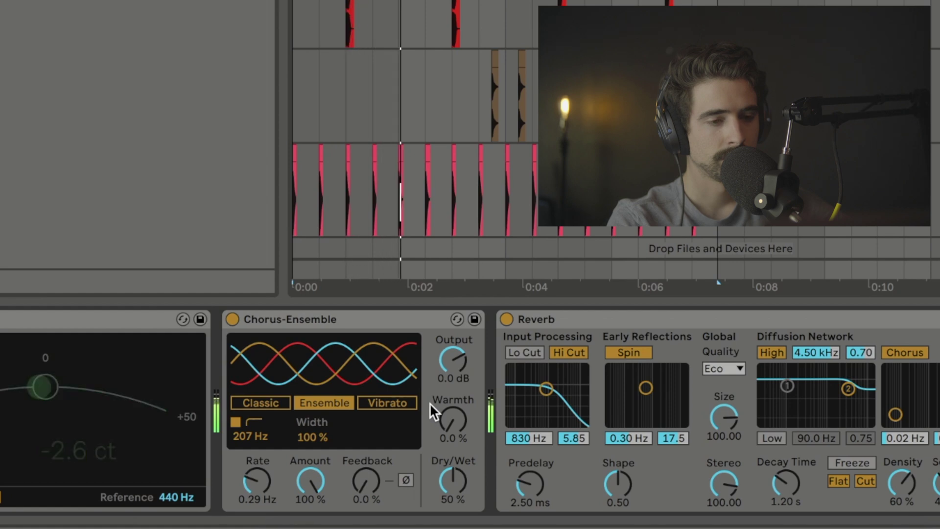
key("space")
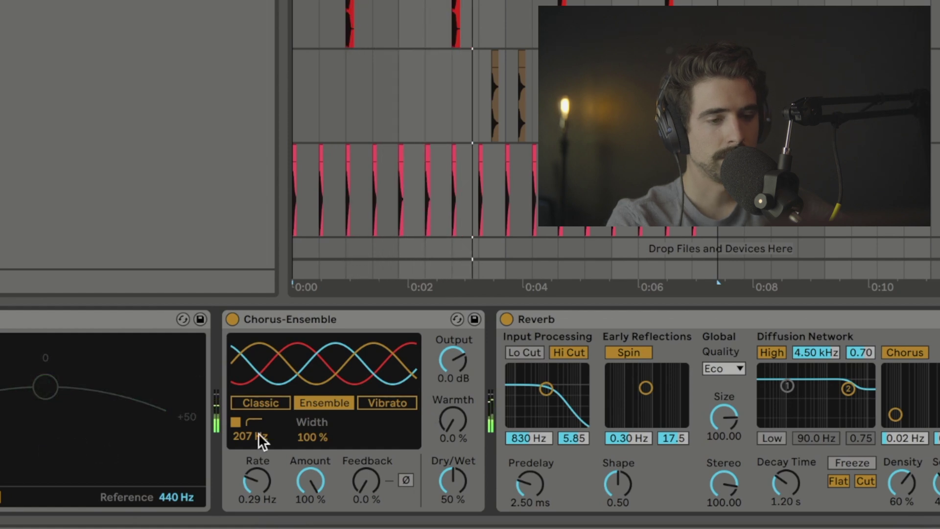
key("space")
Step: Experiment with Amount and Rate, settling on 41% Amount and 0.52 Hz Rate
left_click_drag(308, 479, 308, 509)
left_click_drag(254, 482, 255, 441)
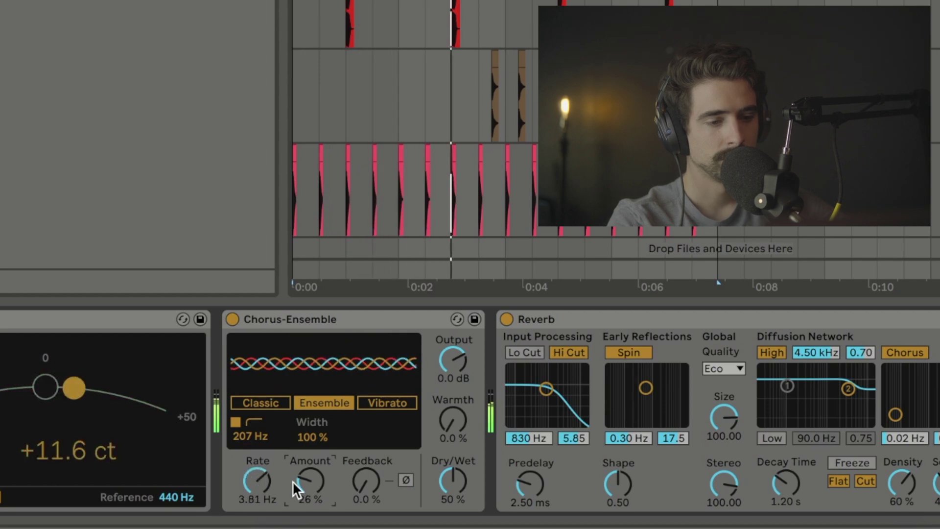
mouse_move(311, 483)
left_mouse_down()
mouse_move(310, 441)
mouse_move(310, 483)
mouse_move(311, 469)
left_mouse_up()
mouse_move(260, 495)
left_mouse_down()
mouse_move(260, 528)
mouse_move(250, 481)
left_mouse_up()
left_click(312, 439)
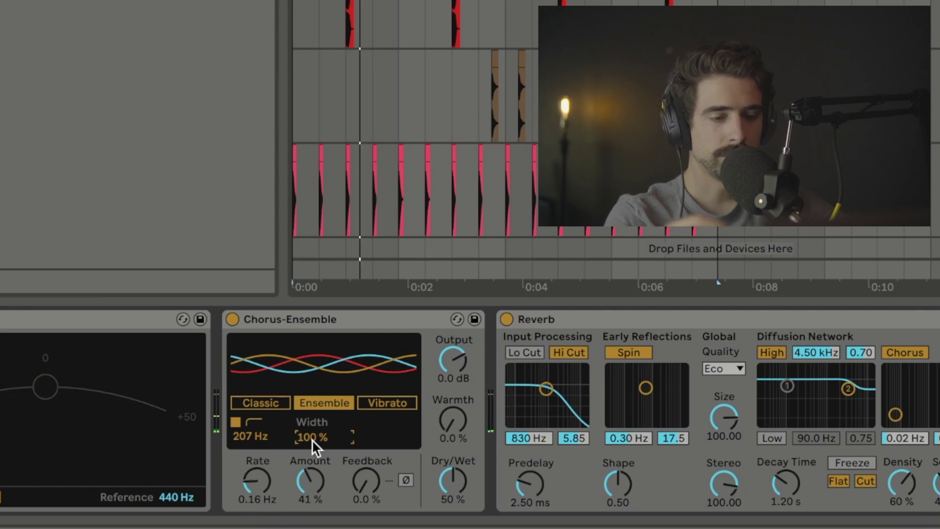
left_click_drag(258, 481, 258, 467)
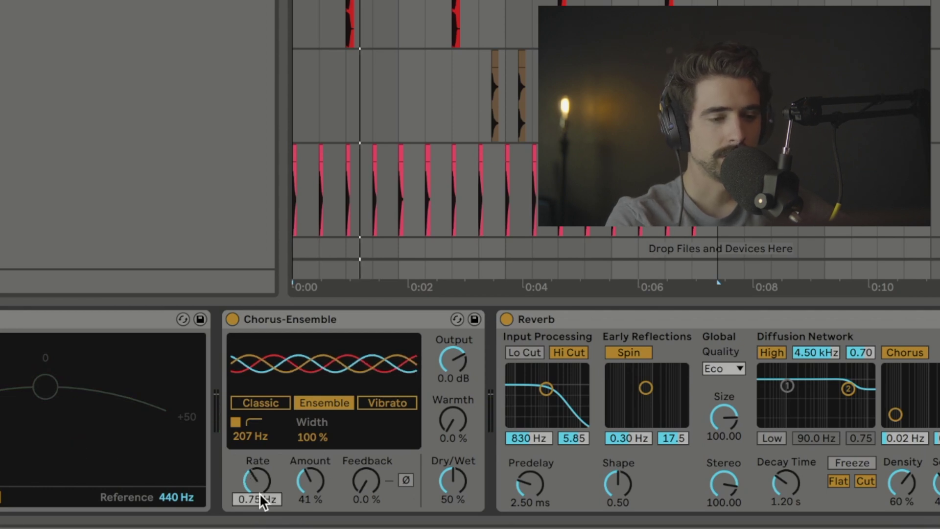
left_click_drag(261, 500, 261, 511)
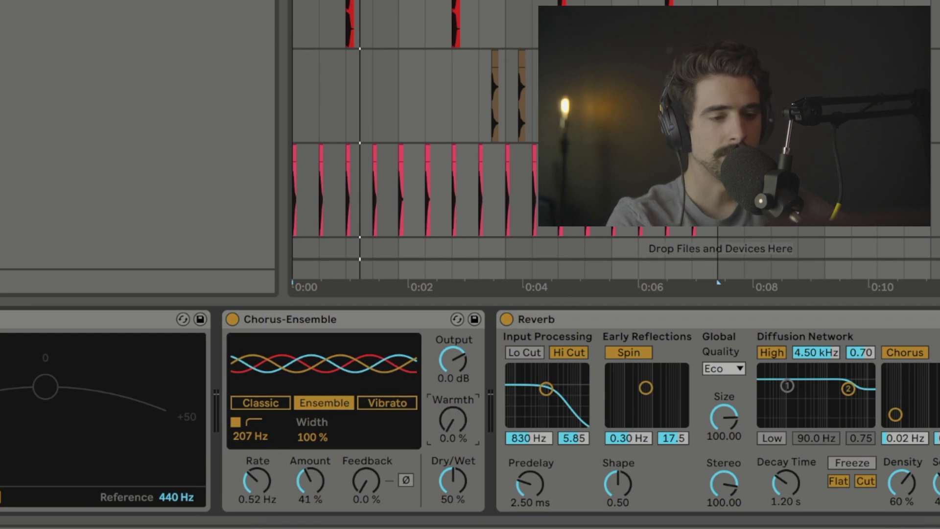
left_click_drag(456, 418, 455, 414)
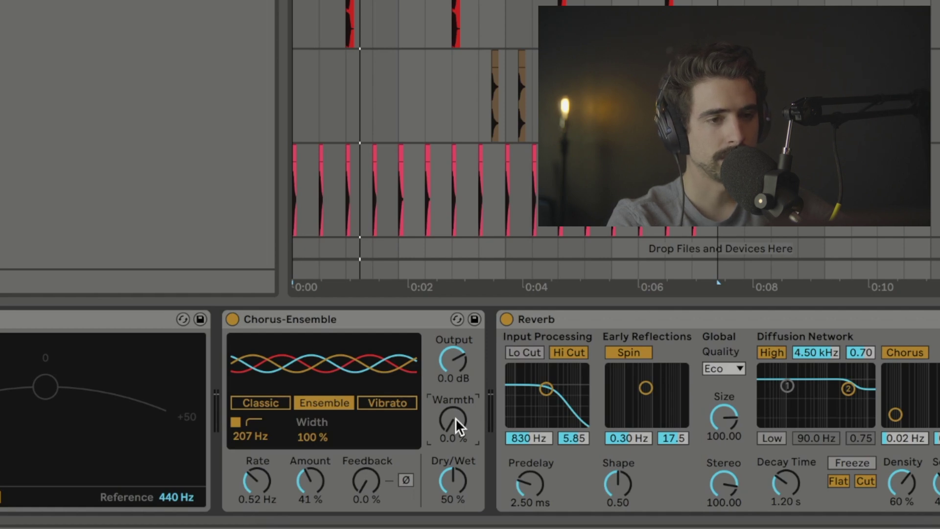
key("space")
left_click_drag(455, 418, 456, 338)
left_click_drag(453, 483, 453, 460)
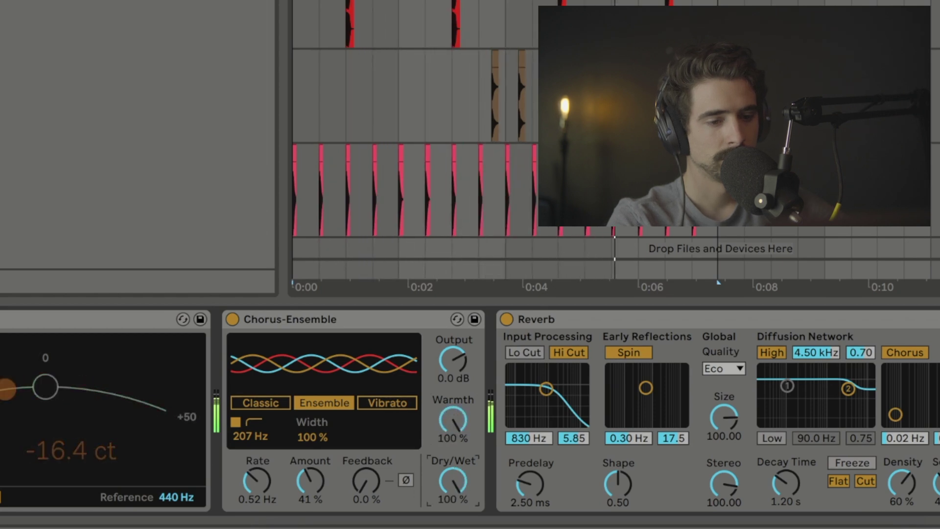
left_click_drag(453, 419, 453, 373)
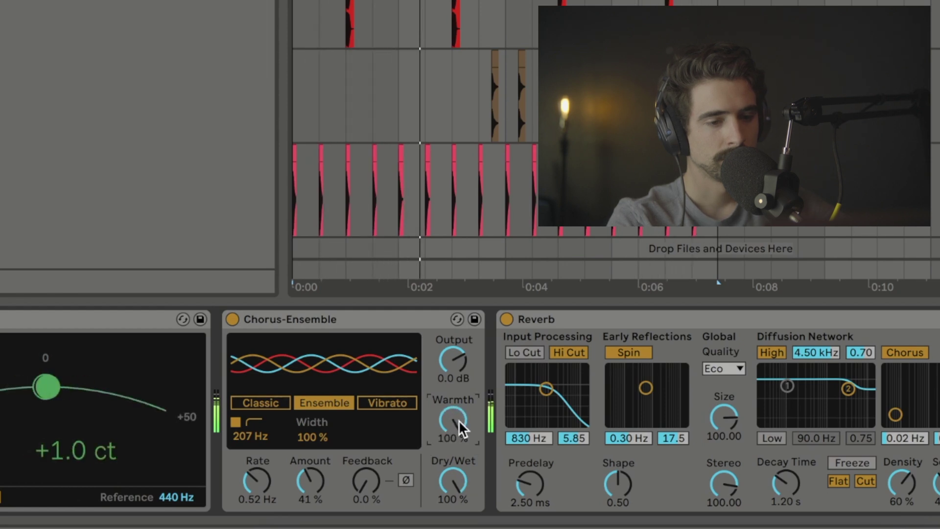
key("Delete")
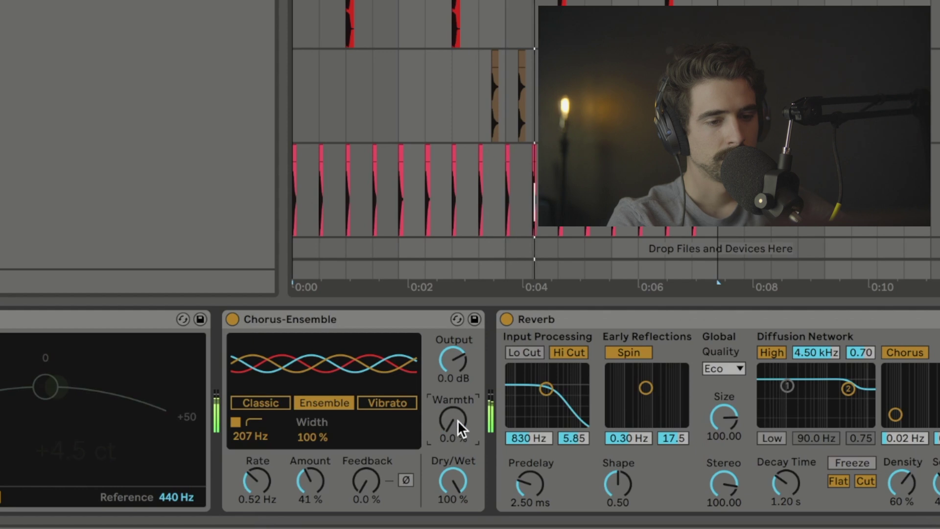
key("space")
left_click(451, 481)
key("Delete")
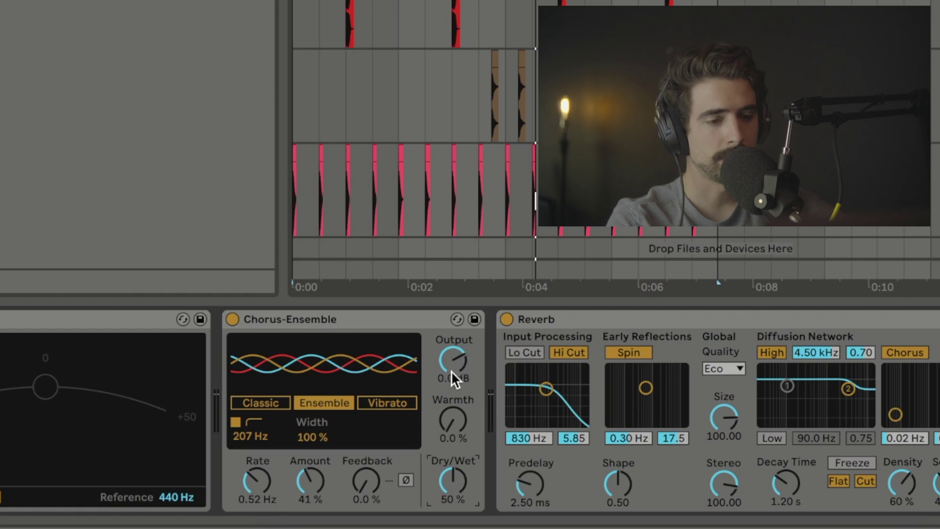
Step: In Vibrato mode set Rate 0.52 Hz and Amount 33%, replay, then return to Classic
left_click(387, 403)
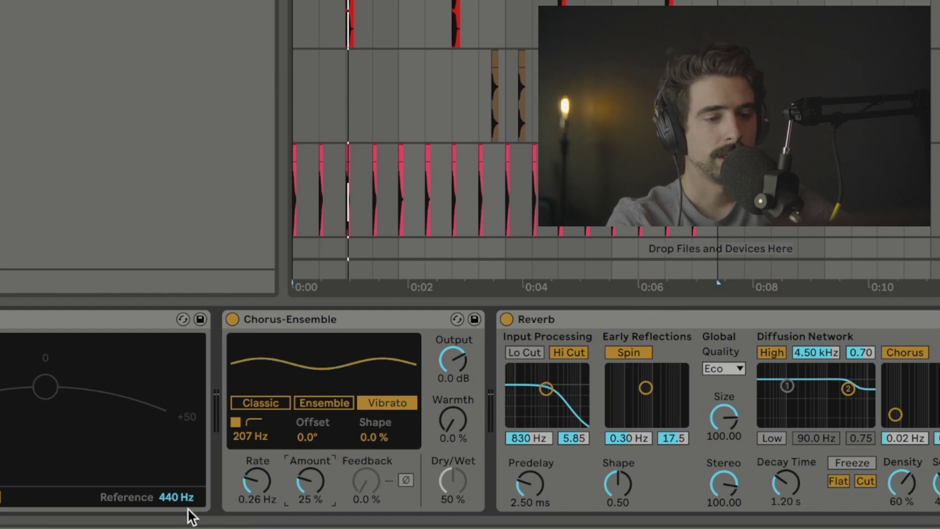
left_click_drag(253, 496, 252, 495)
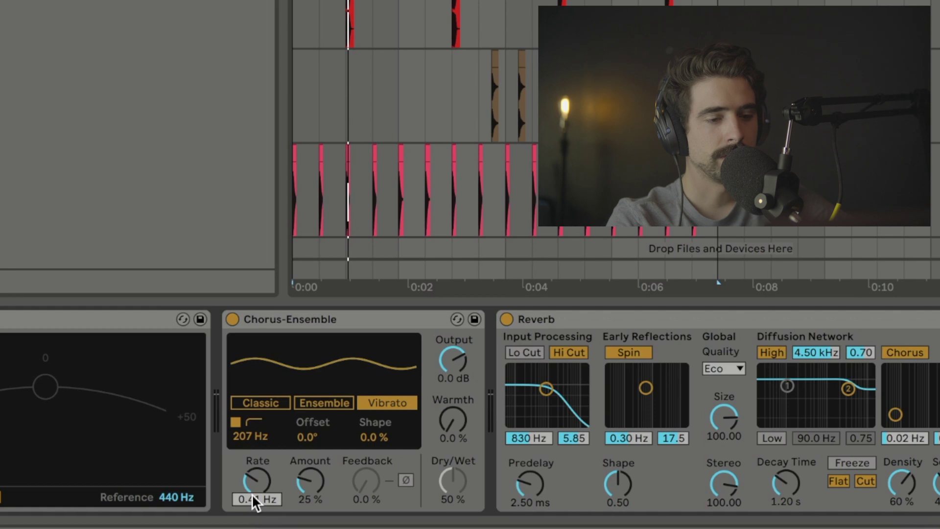
left_click_drag(252, 494, 251, 494)
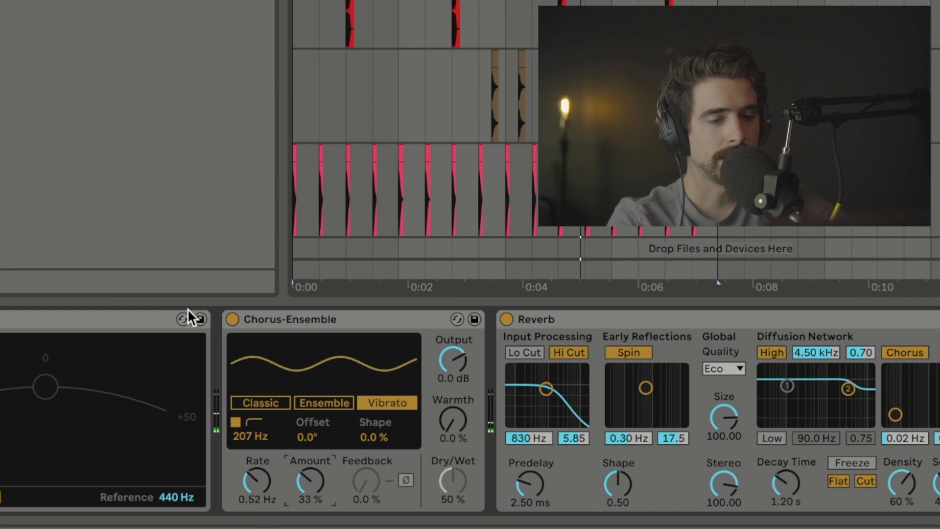
left_click_drag(311, 482, 324, 435)
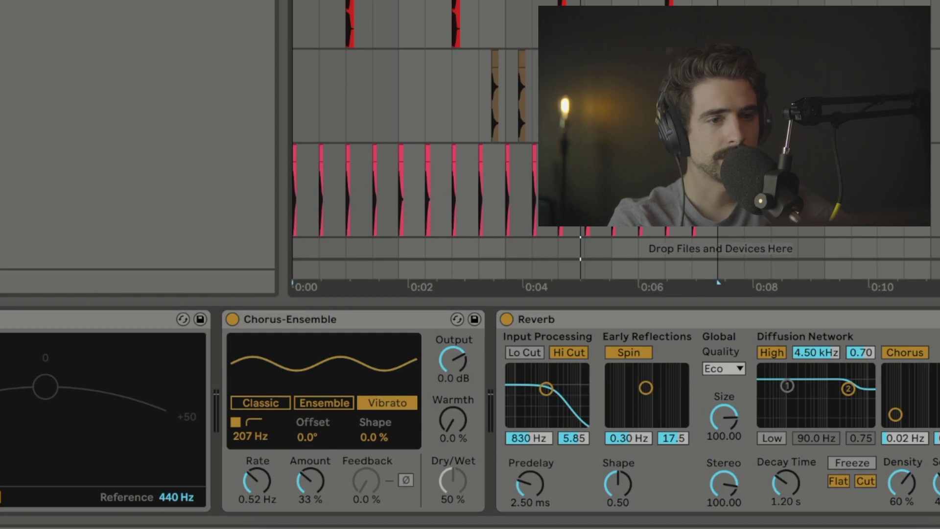
key("space")
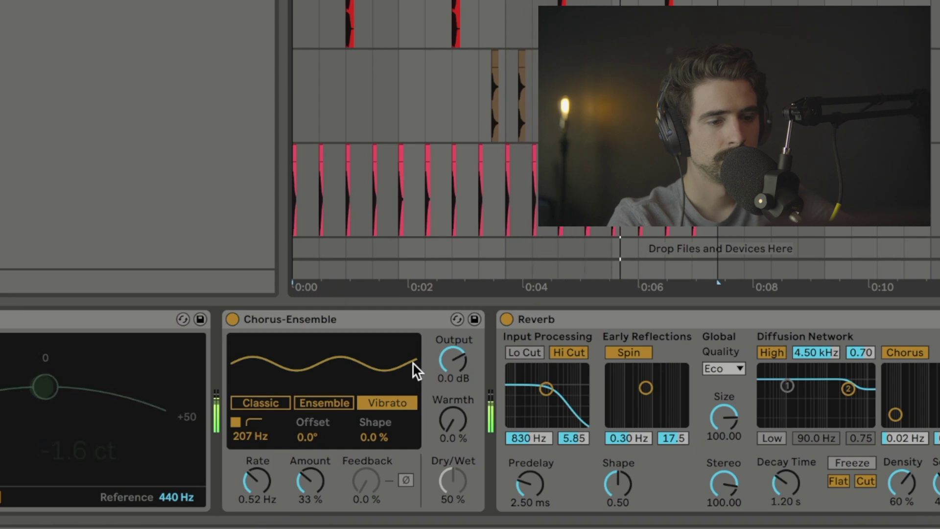
left_click(263, 403)
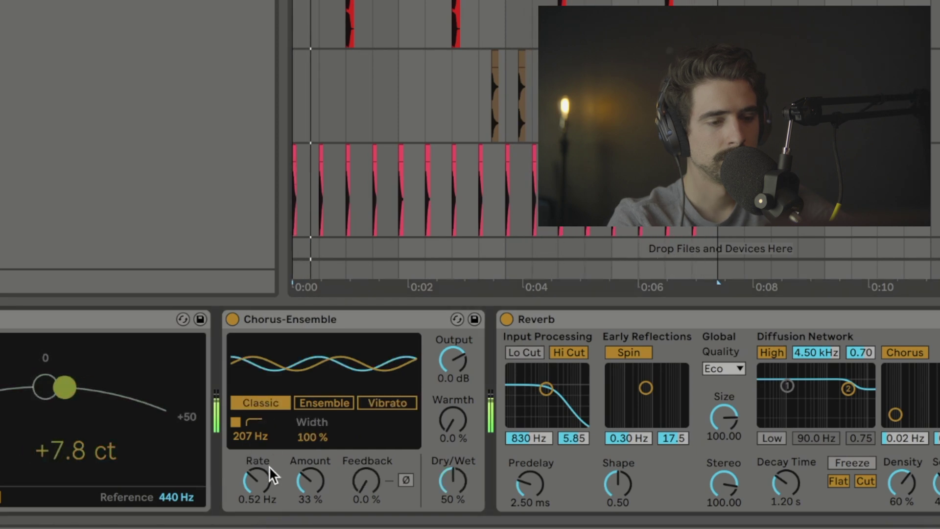
Step: Raise the modulation Rate to 0.93 Hz and the chorus Amount to 49%
left_click_drag(269, 466, 269, 441)
left_click(300, 481)
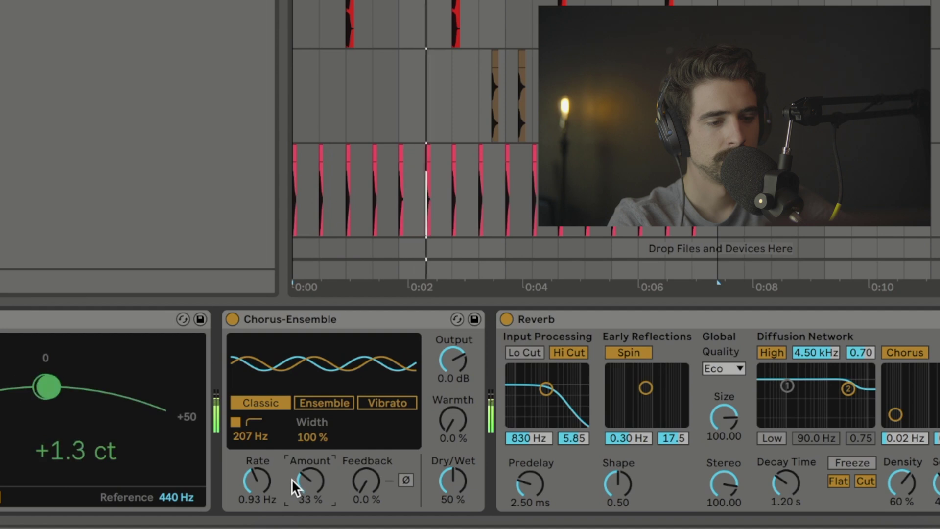
left_click_drag(300, 481, 300, 463)
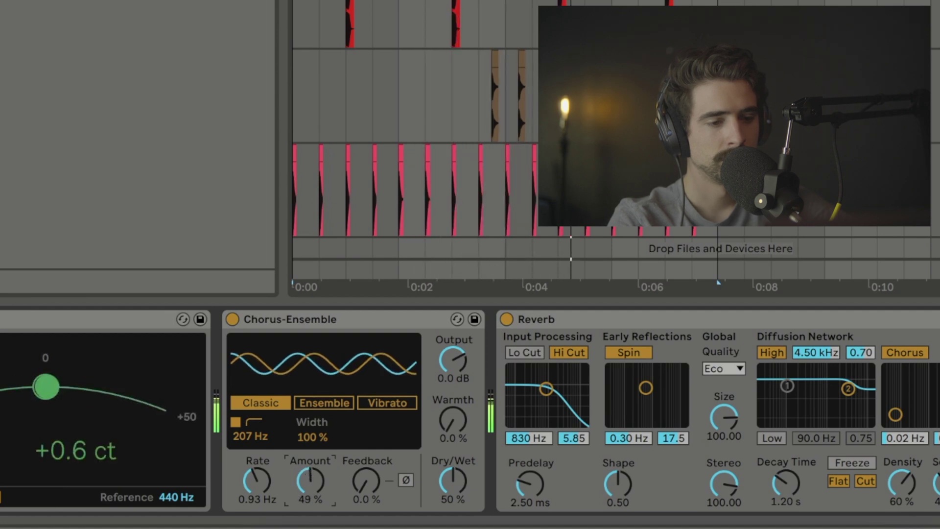
Step: Switch to Ensemble mode with Rate at 1.29 Hz and Width at 144%
left_click(316, 403)
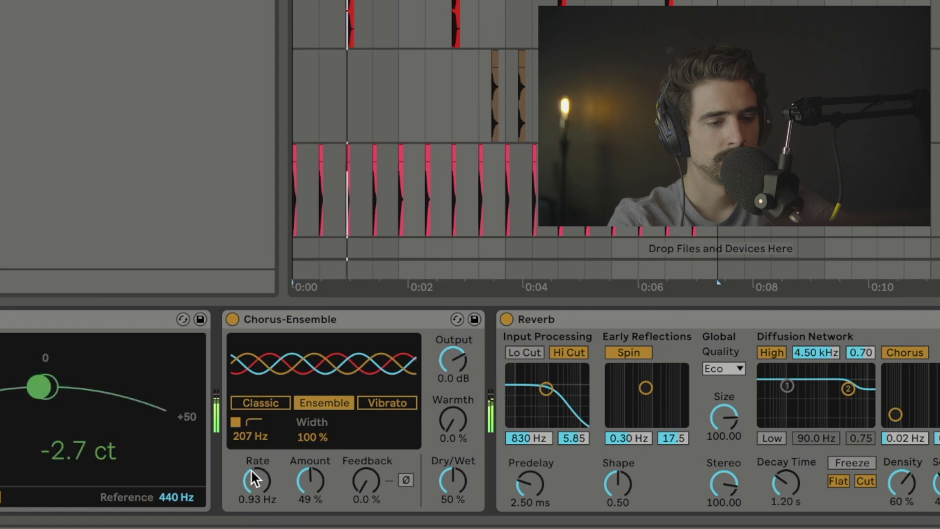
left_click_drag(250, 470, 251, 463)
left_click_drag(297, 441, 297, 431)
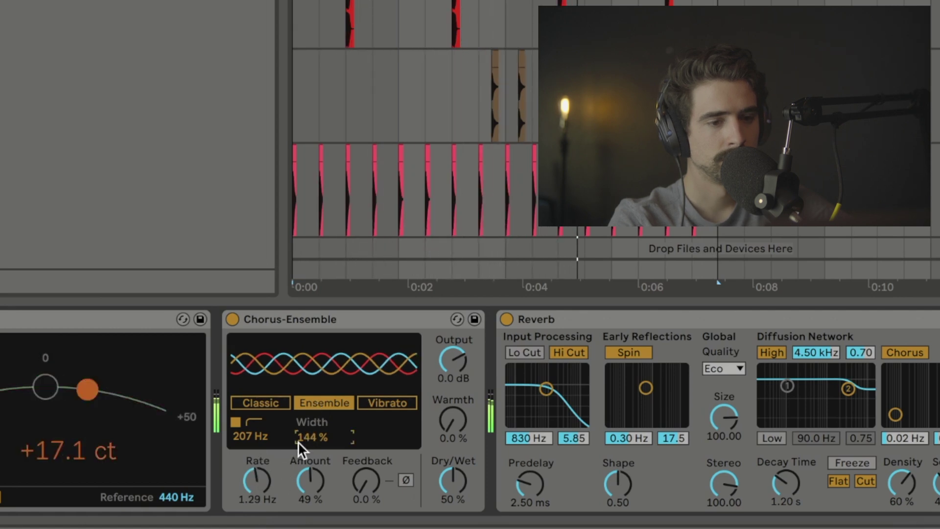